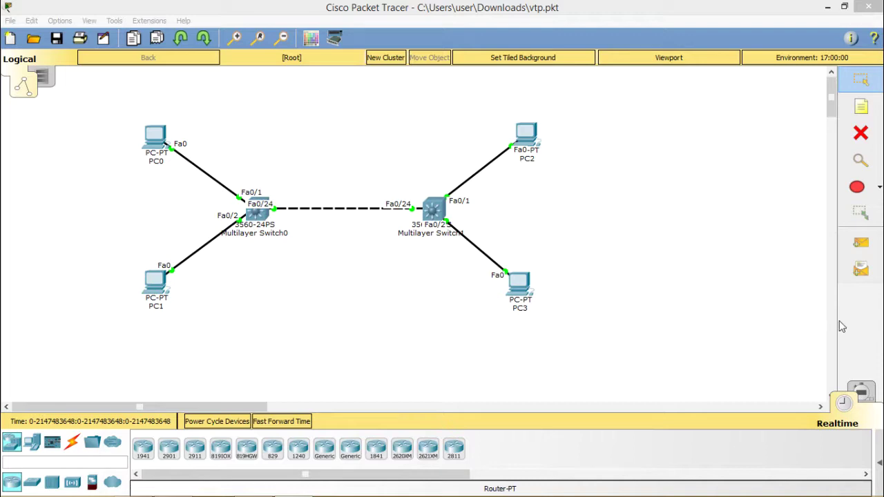
Open Multilayer Switch0 full-screen, review its interface list, and bring up its CLI.
click(266, 228)
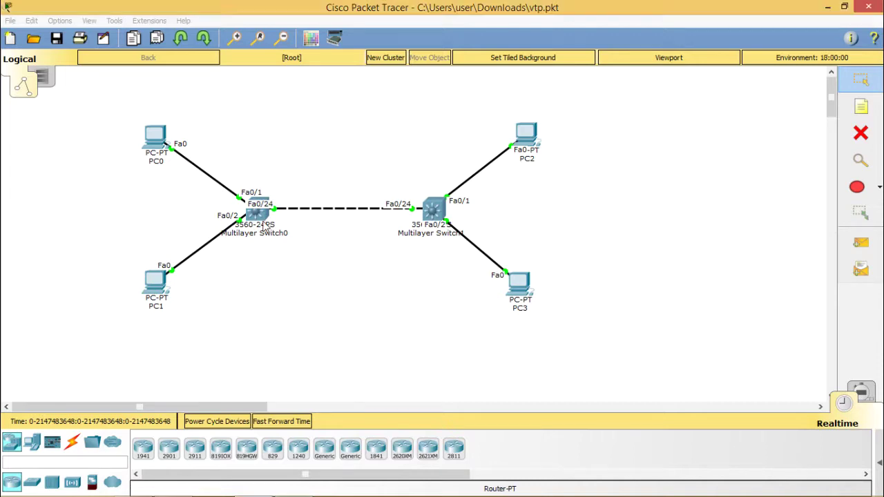
click(354, 121)
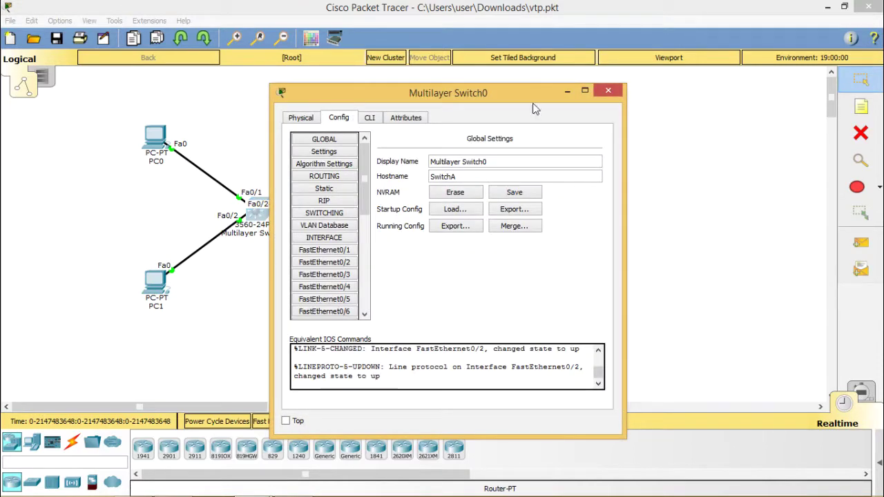
double_click(553, 95)
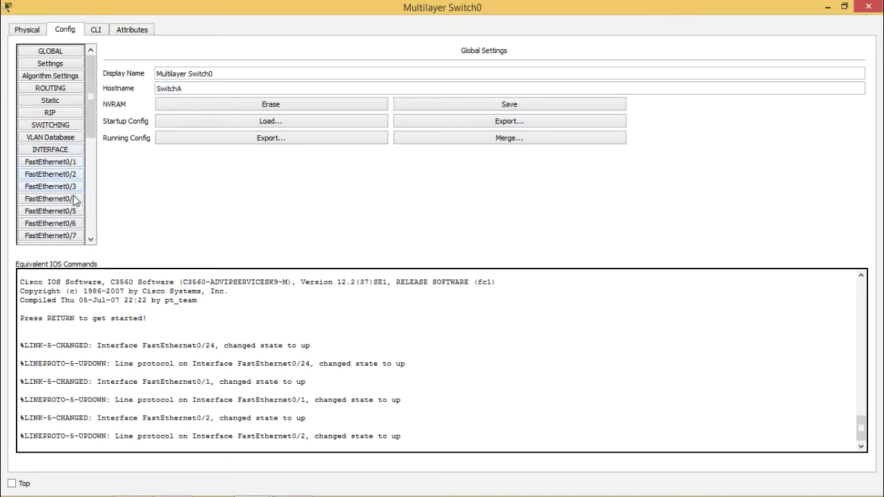
click(90, 216)
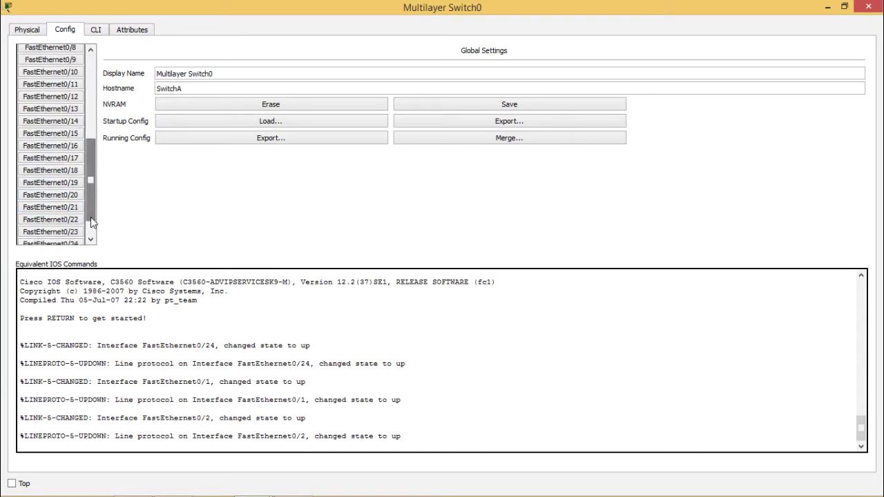
click(90, 217)
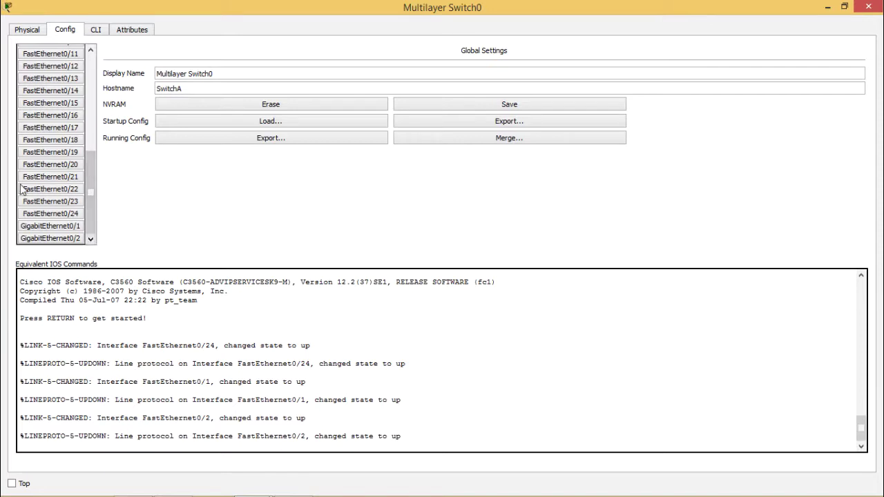
click(92, 78)
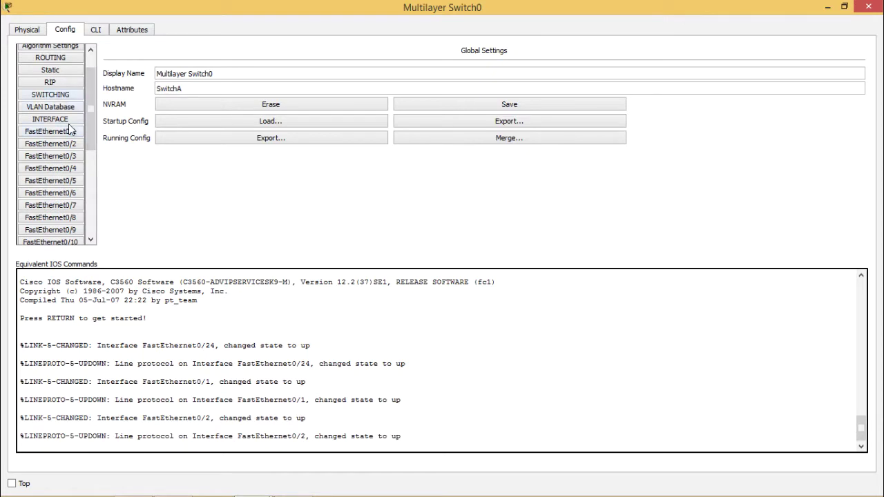
click(96, 29)
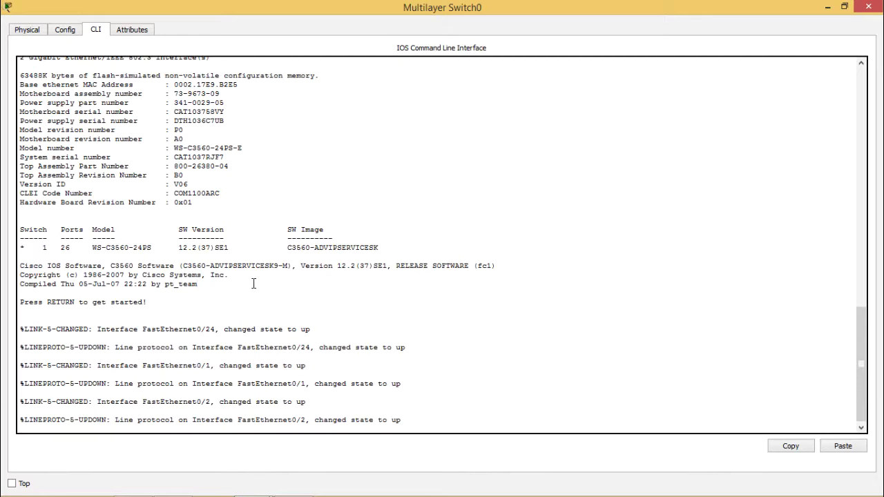
click(865, 172)
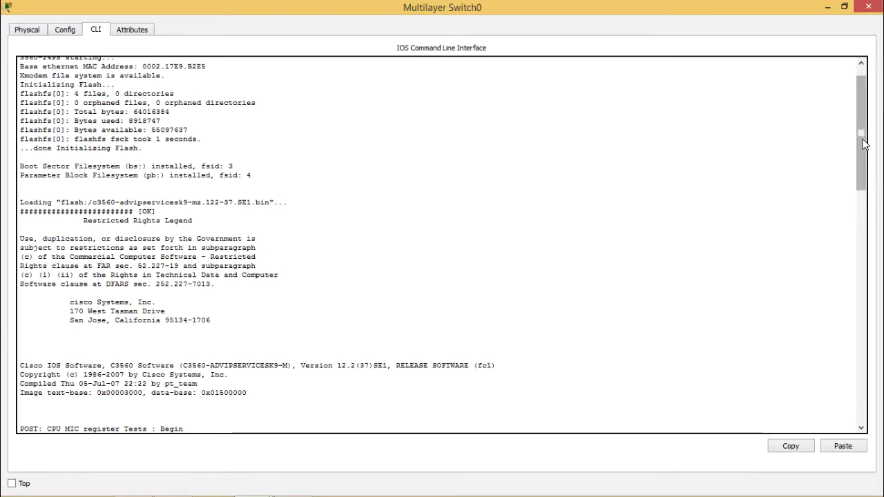
scroll(863, 131, up, 1)
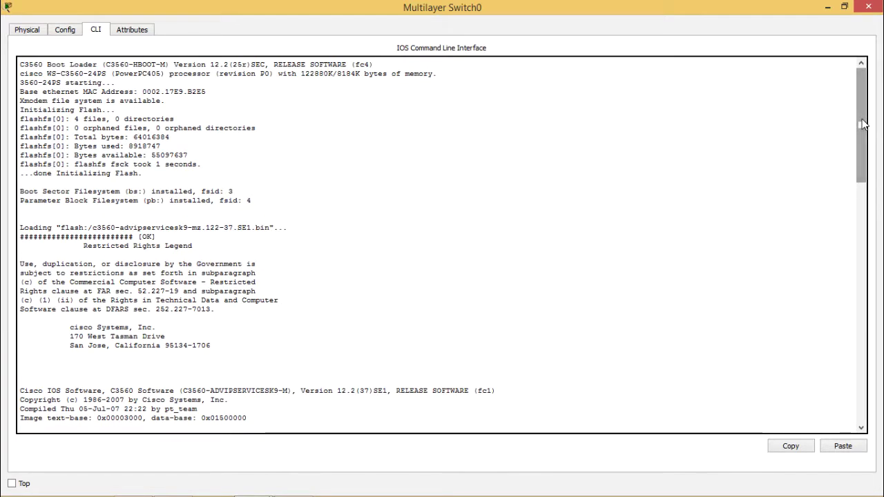
drag(864, 124, 866, 214)
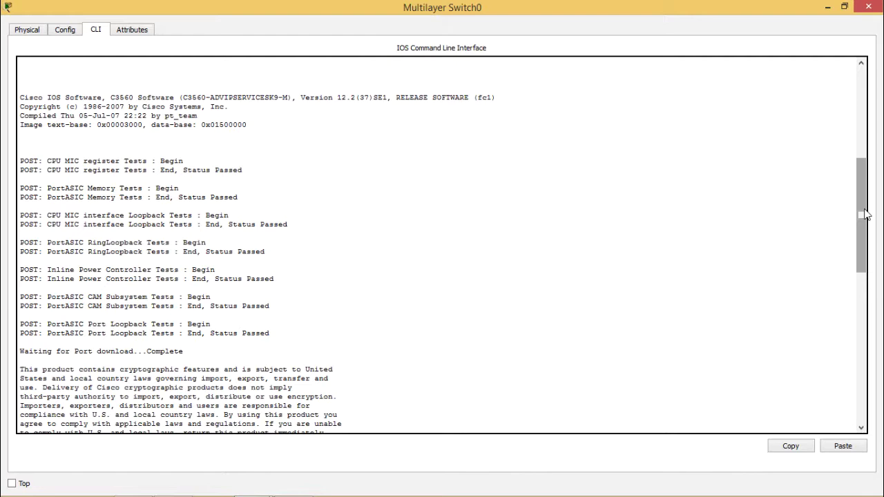
drag(866, 214, 866, 405)
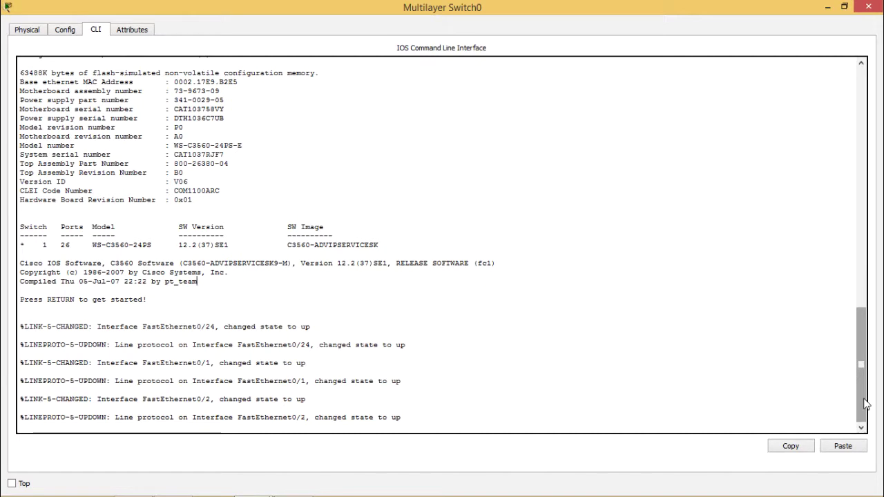
On SwitchA, enter enable, configure terminal, then interface FastEthernet0/24.
key(Return)
key(Return)
key(Return)
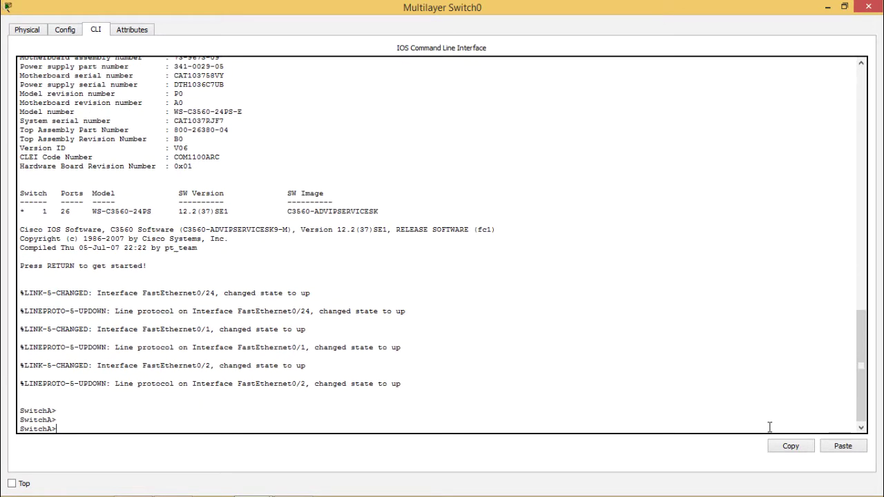
text(enable)
key(Return)
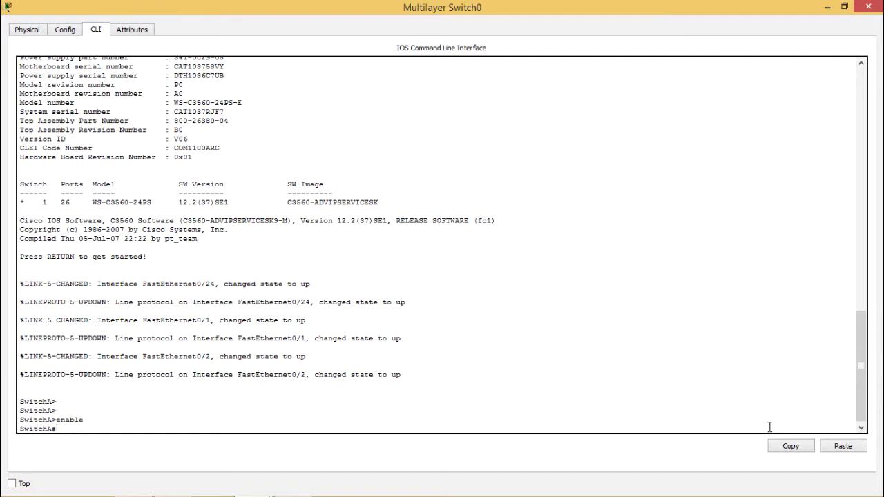
text(configure terminal)
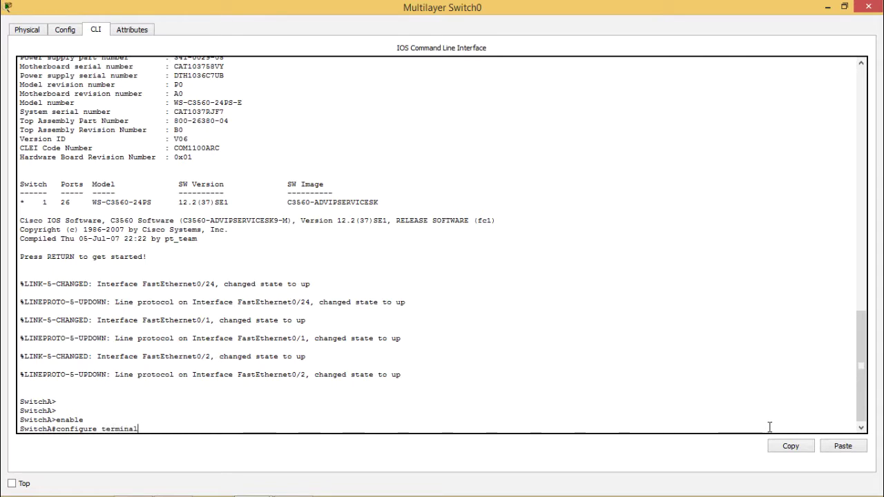
key(Return)
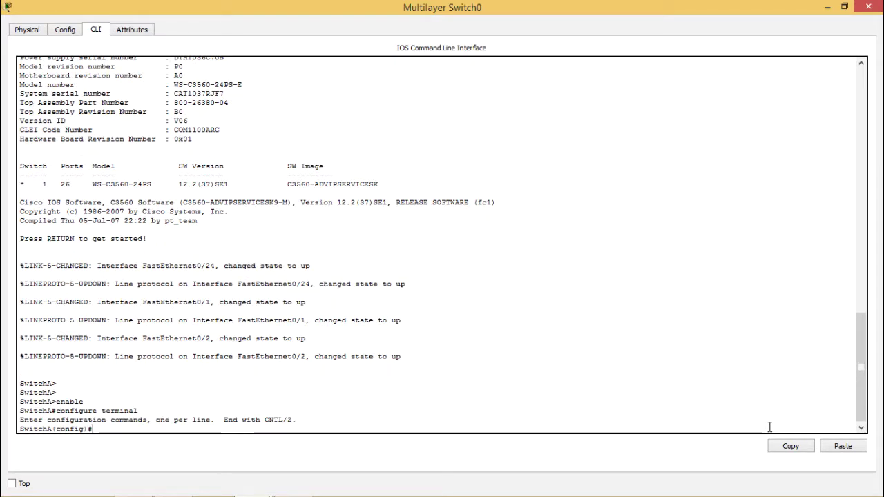
text(interface)
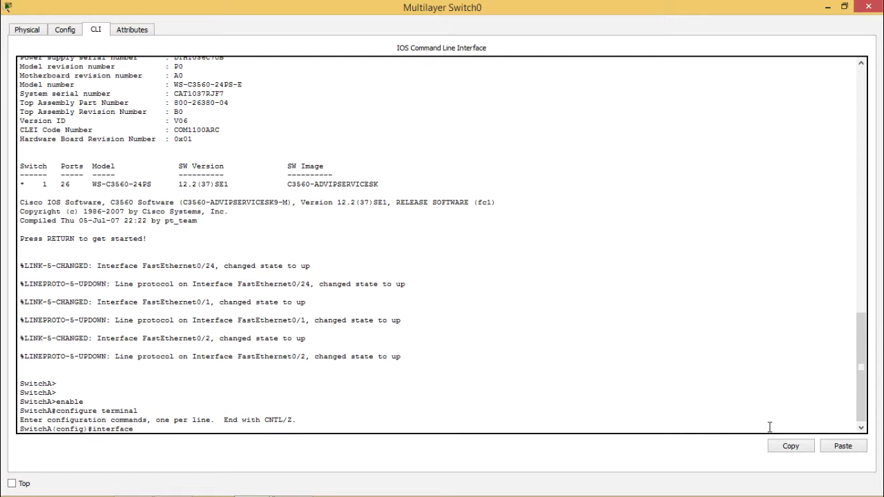
text( FastEthernet)
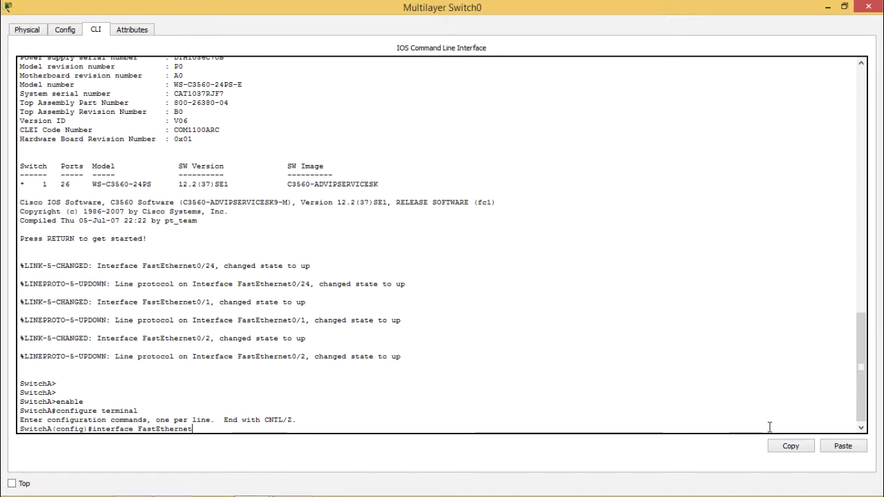
text(0/24)
key(Return)
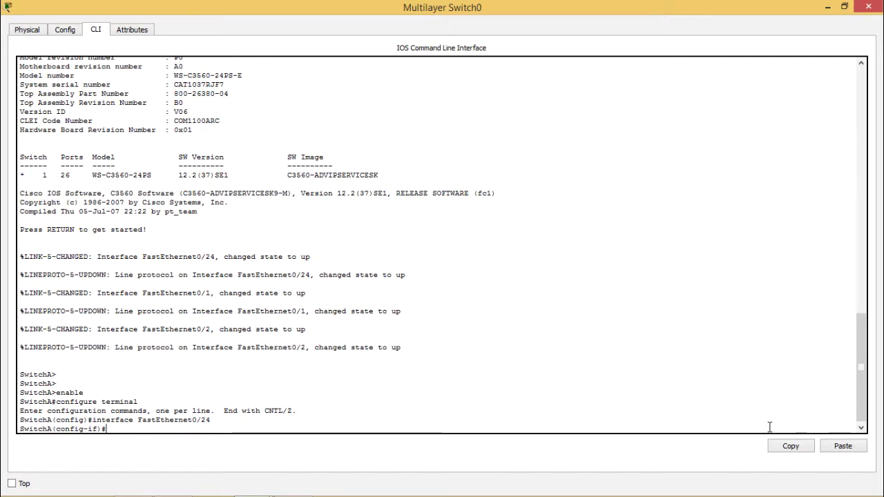
Set Fa0/24 to dot1q trunk encapsulation and trunk mode, then end back to privileged exec.
text(switchport tru)
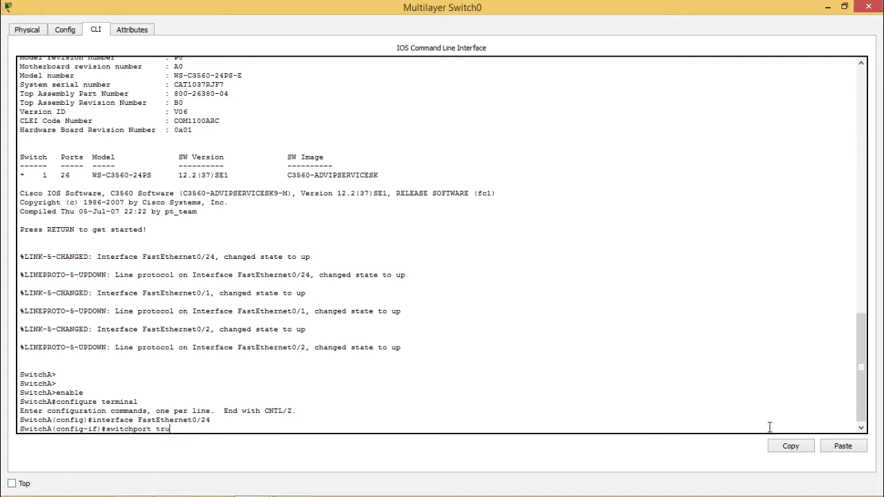
text(nk encapsulation)
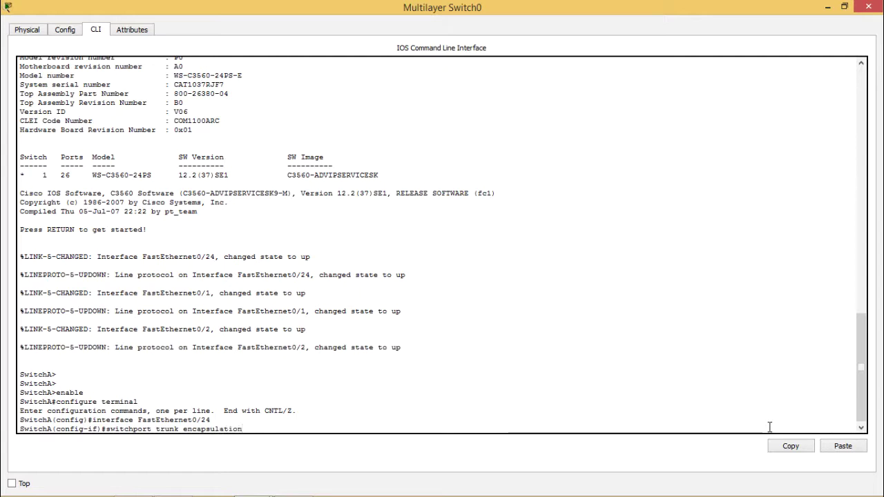
text( dot1q)
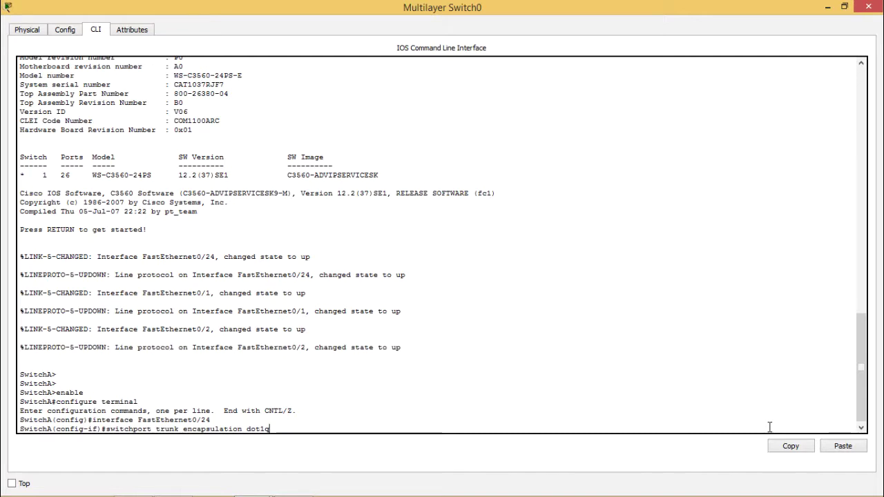
key(Return)
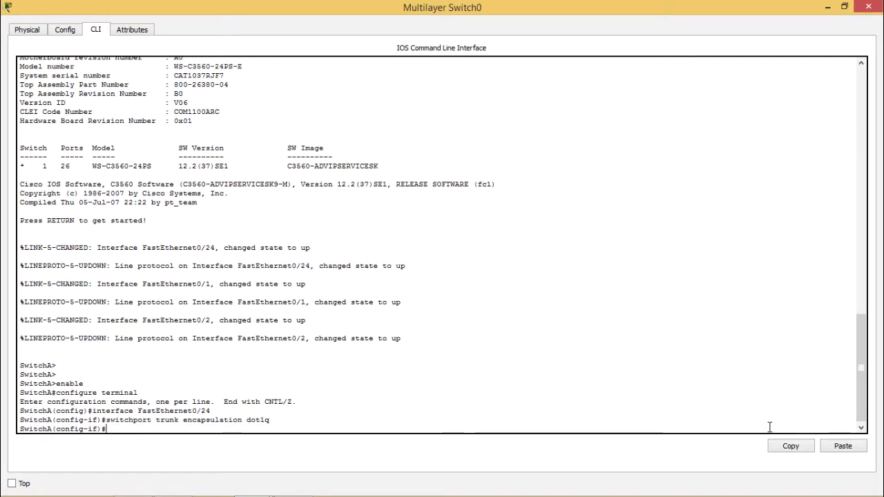
text(switchp)
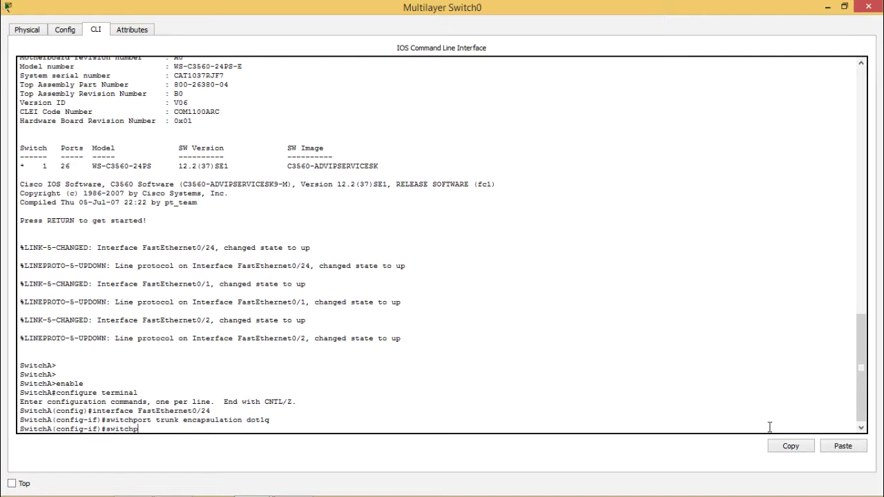
text(ort mode trunk)
key(Return)
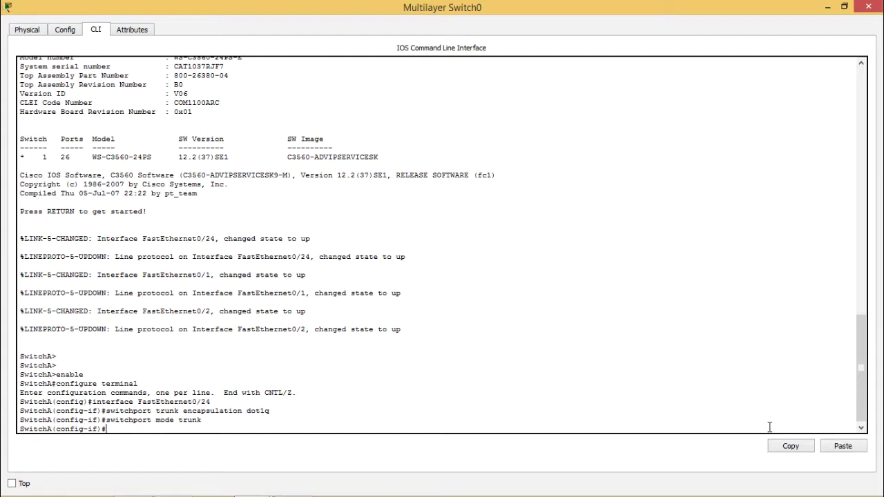
text(end)
key(Return)
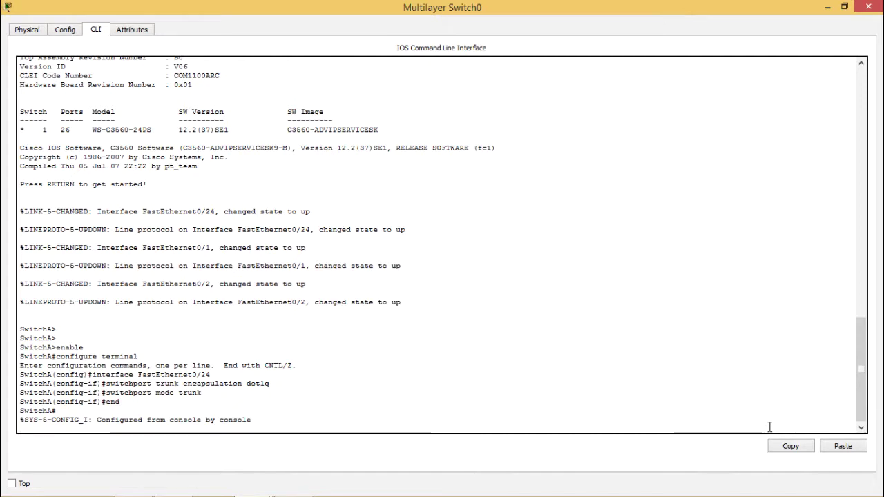
key(Return)
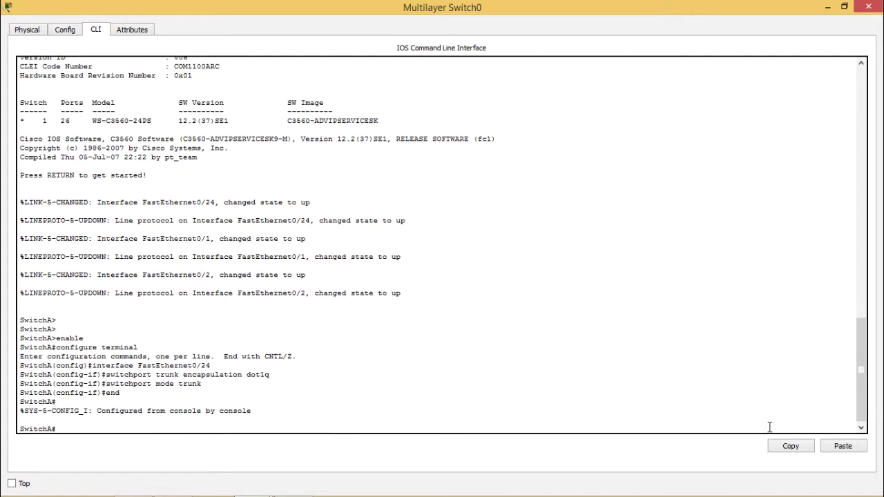
Close SwitchA's window and open Multilayer Switch1 full-screen at its CLI.
click(869, 10)
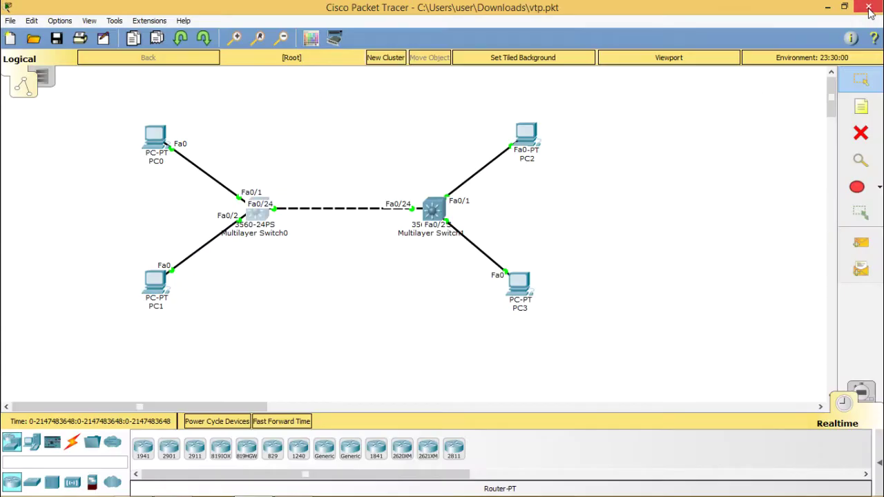
click(435, 211)
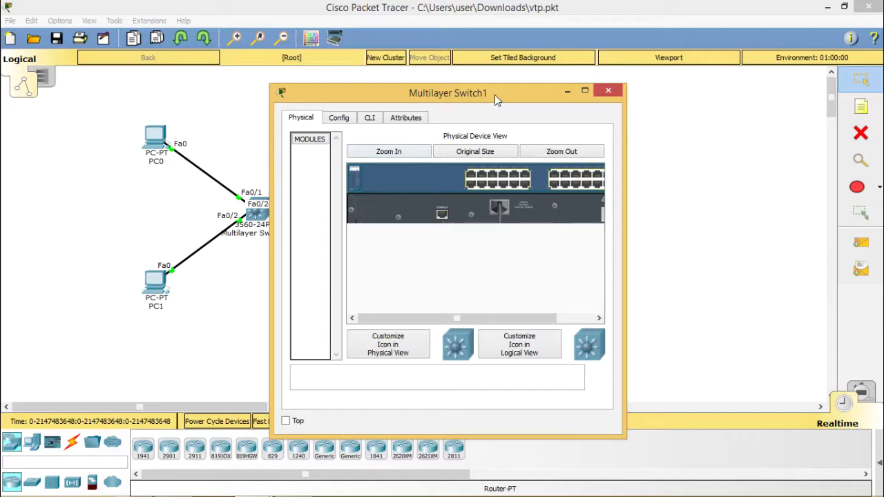
double_click(494, 95)
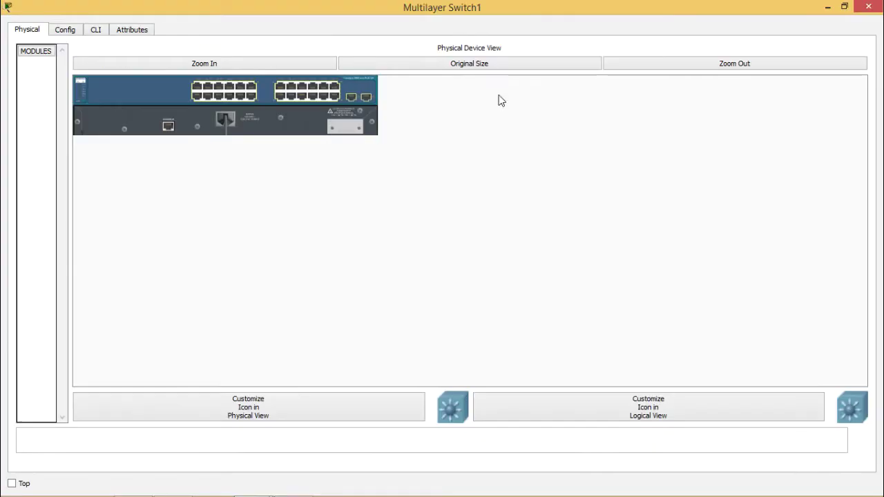
click(76, 34)
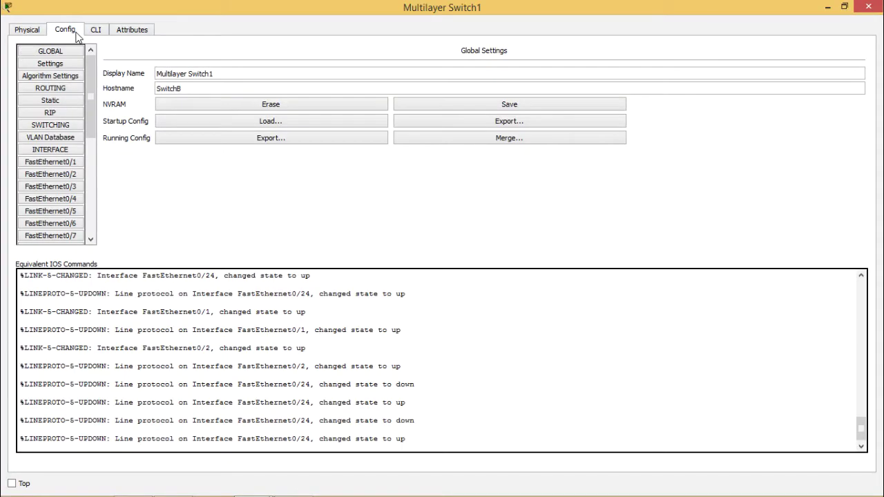
click(97, 32)
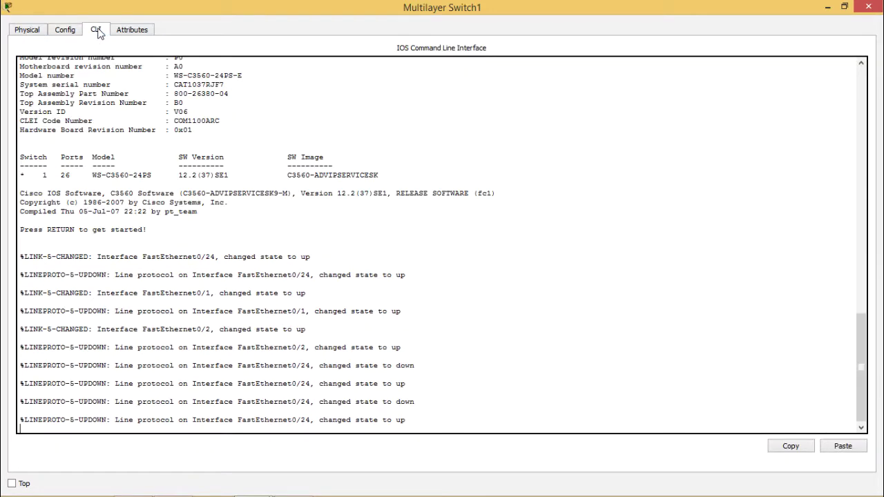
On SwitchB, enter enable and configure terminal, then set vtp mode client.
key(Return)
key(Return)
key(Return)
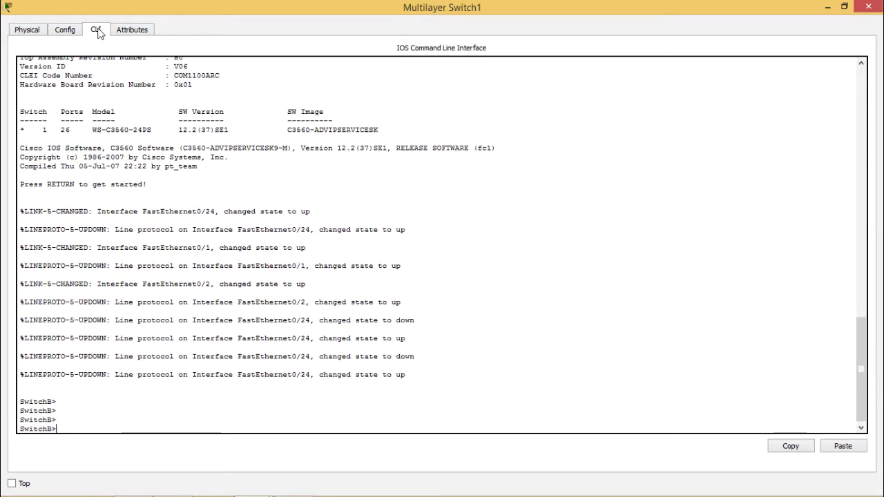
text(enable)
key(Return)
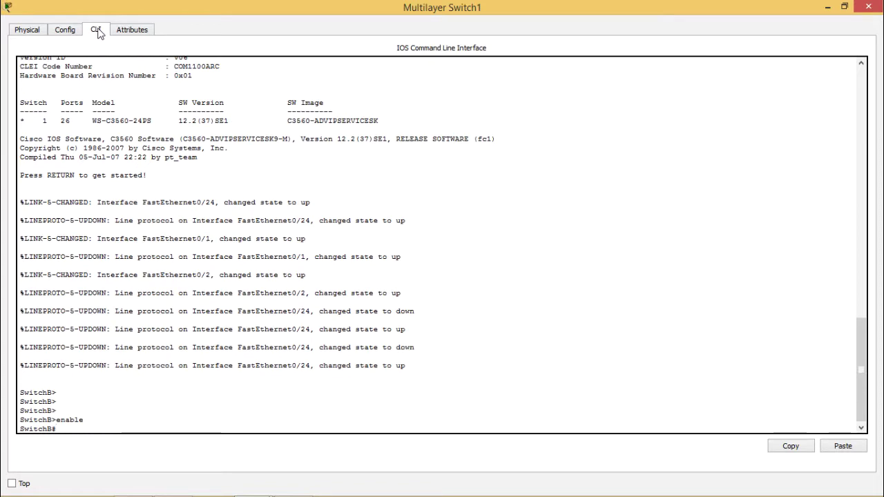
text(configure term)
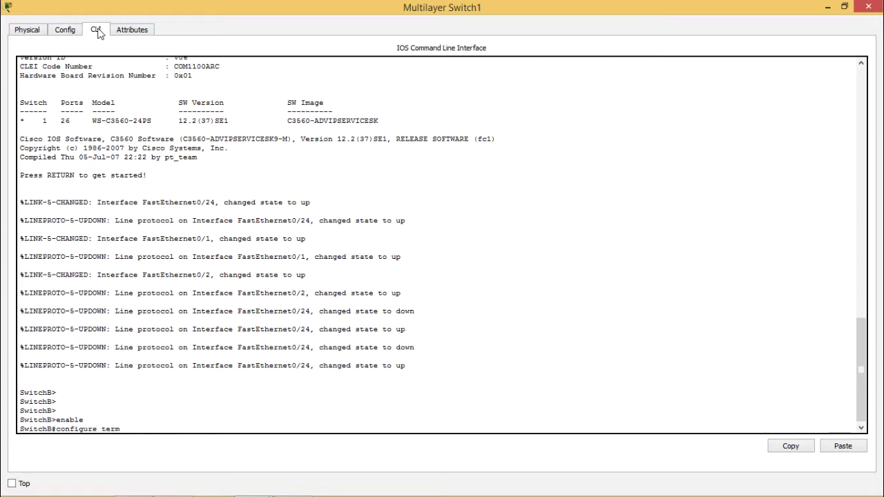
text(inal)
key(Return)
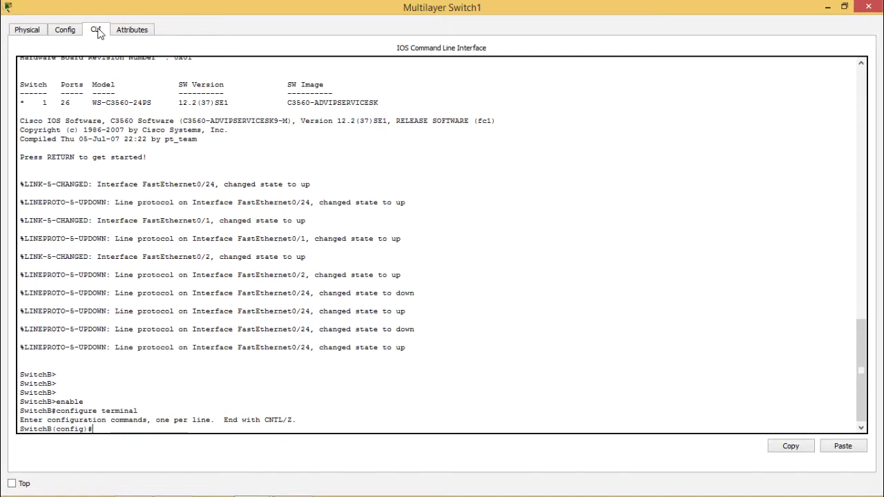
text(vtp mode client)
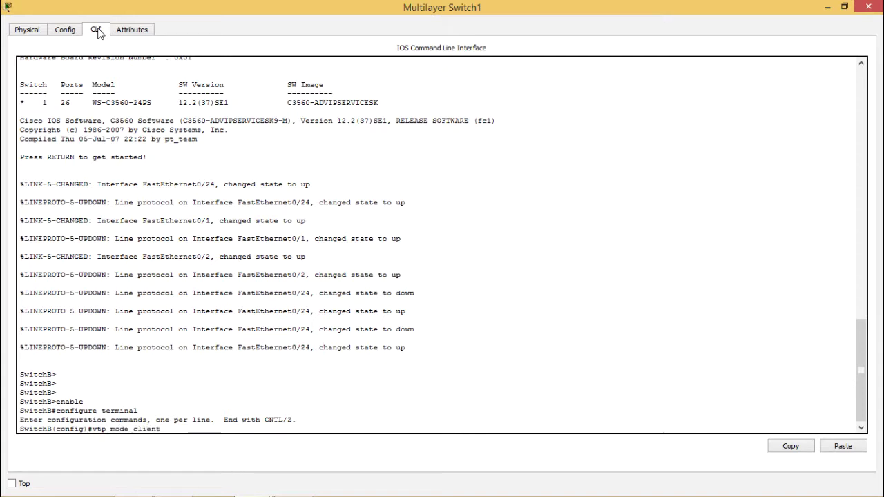
key(Return)
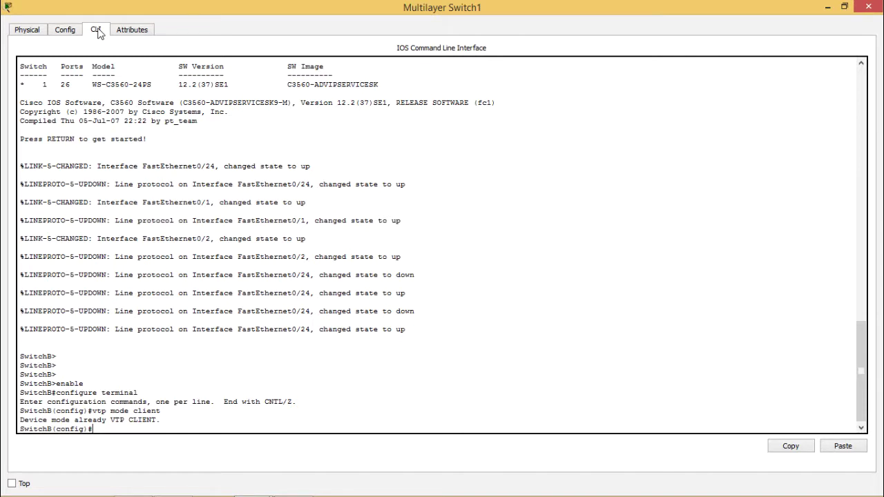
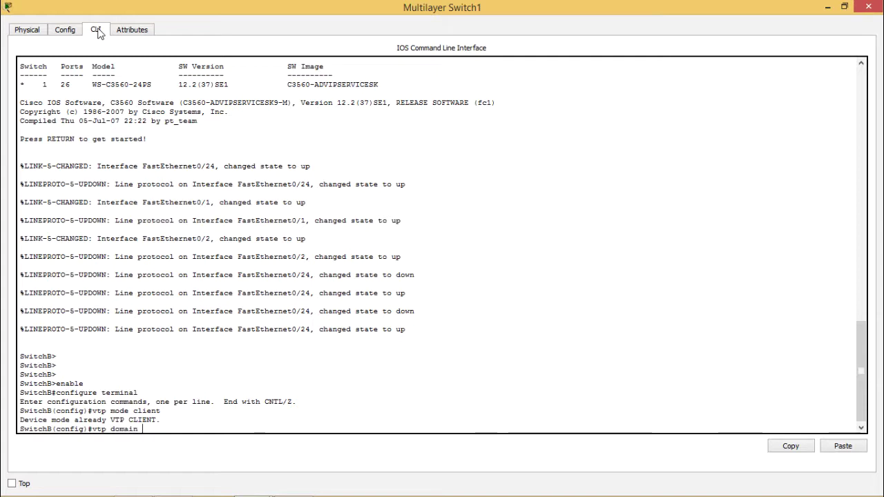
Set SwitchB's VTP domain to cisco and enter the VTP password.
key(Return)
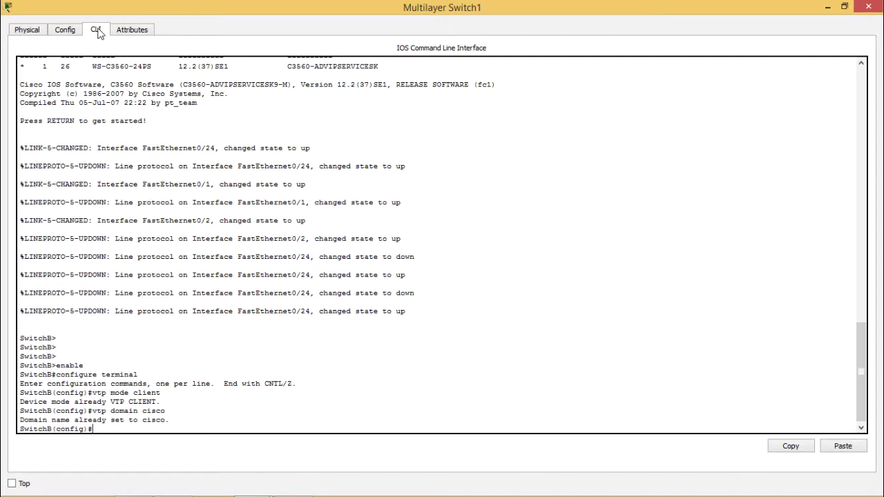
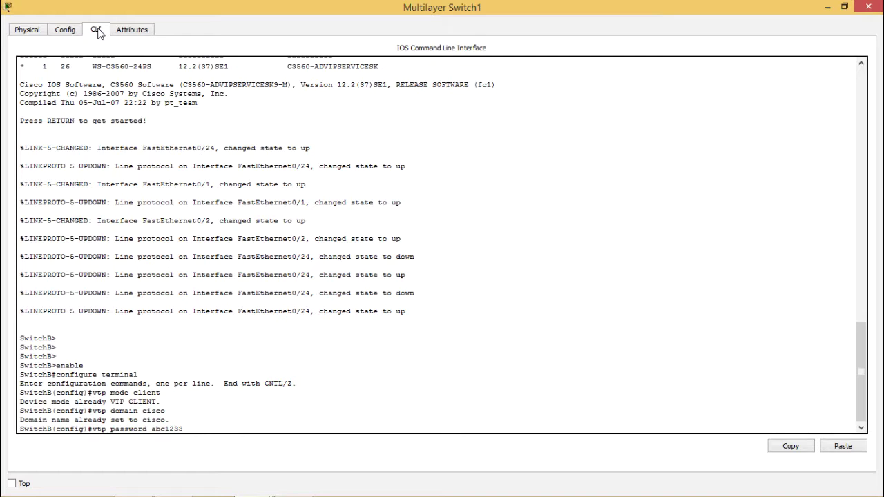
key(BackSpace)
key(Return)
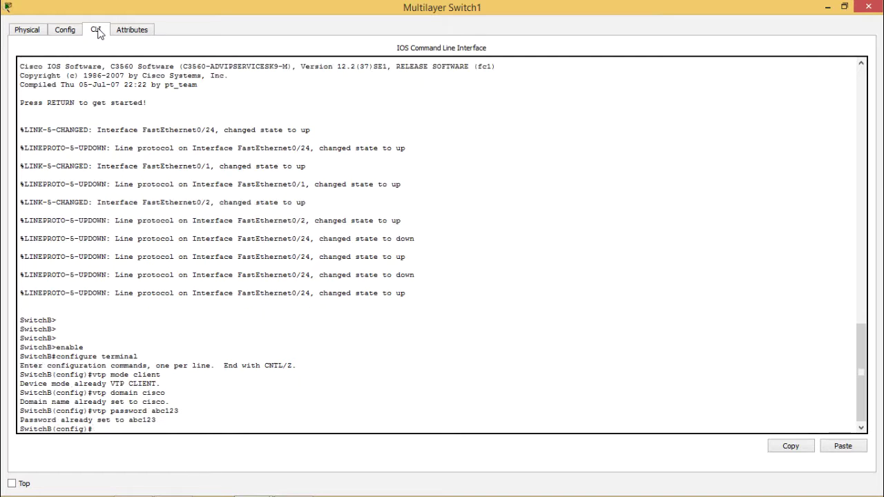
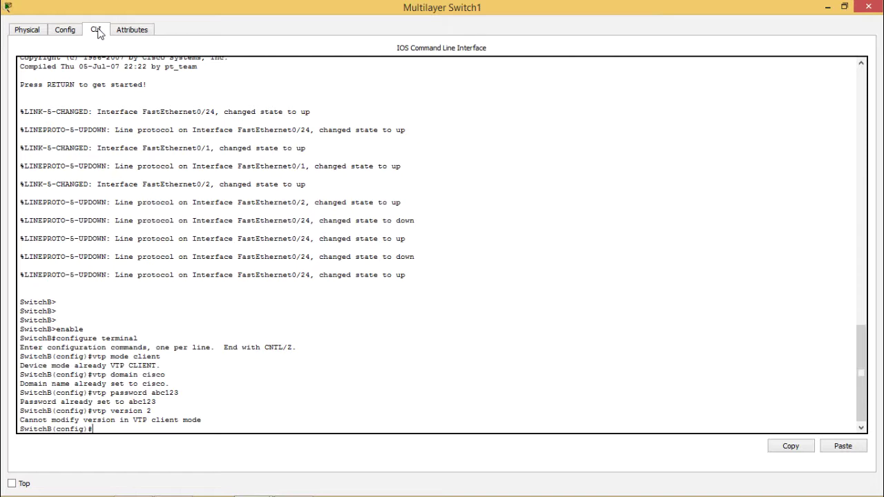
Try the misspelled 'vtp prunning enable' twice on SwitchB (both rejected), then end config mode.
text(vtp prunning enable)
key(Return)
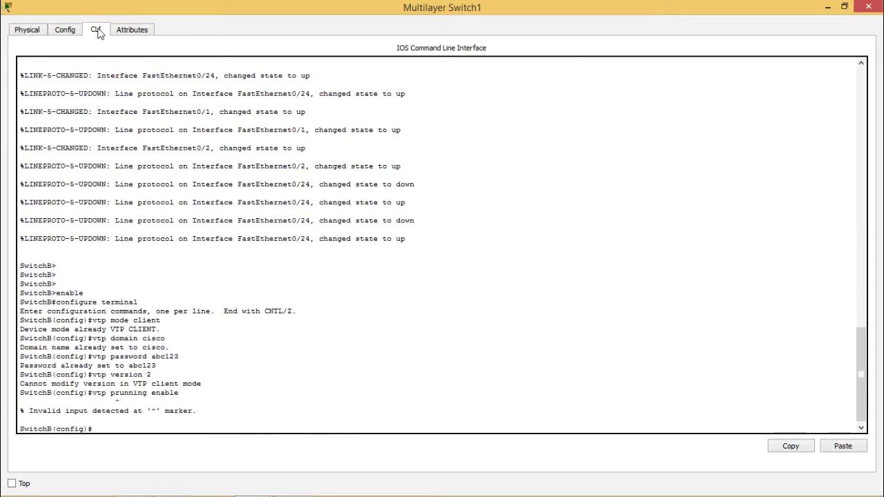
text(vtp prunning?)
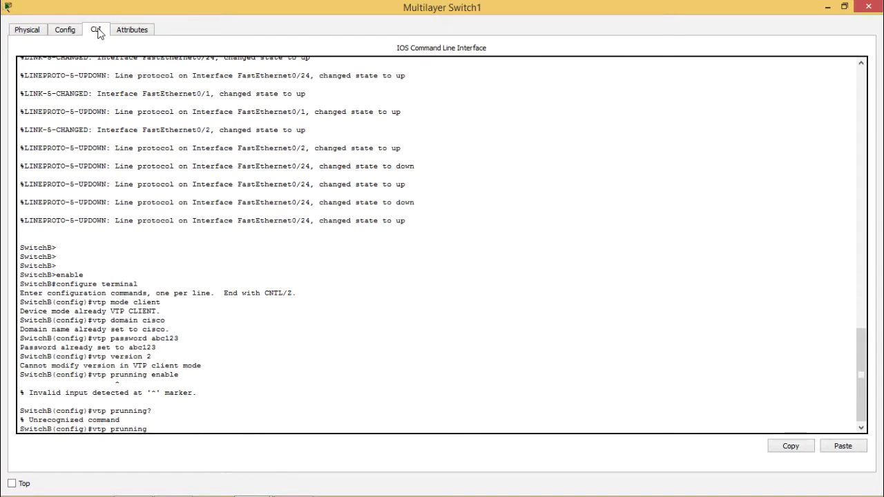
text(end)
key(Return)
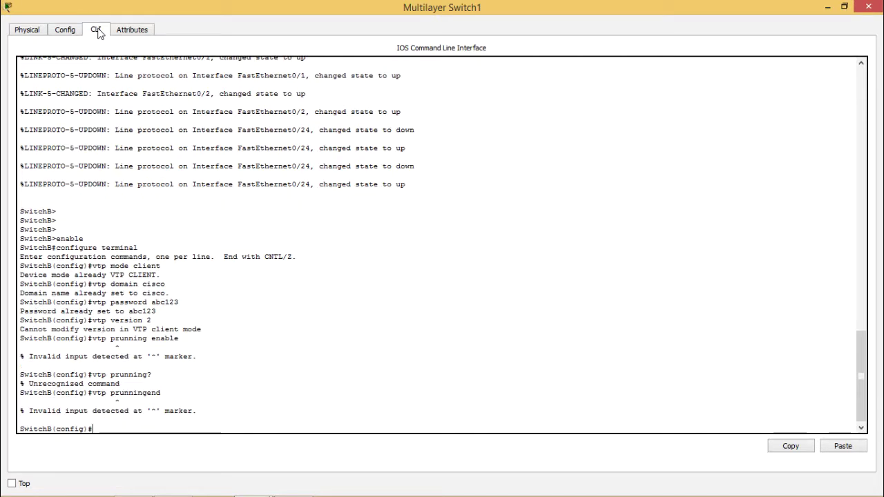
text(end)
key(Return)
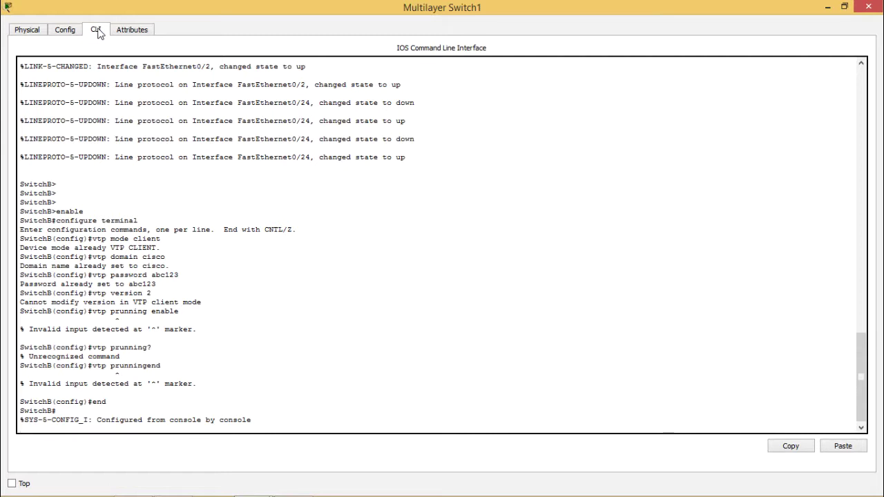
Run show vtp status on SwitchB, showing client mode, domain cisco, version 2, revision 10, 8 VLANs.
key(Return)
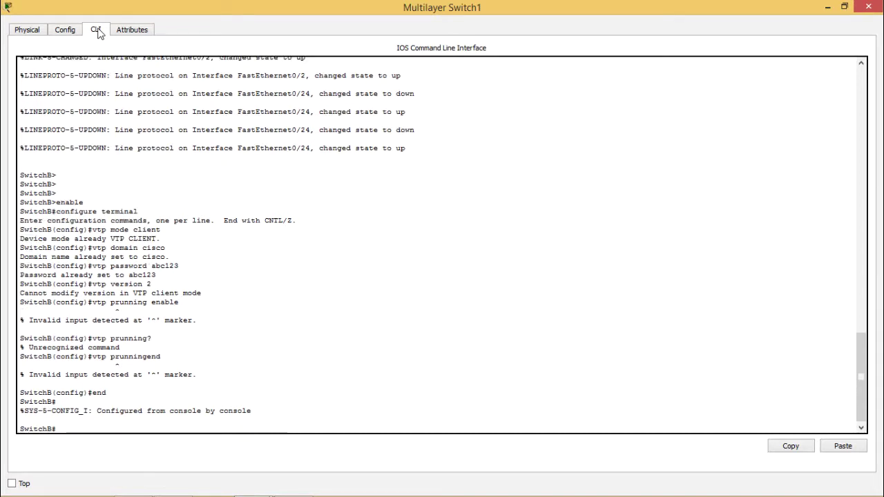
key(Return)
key(Return)
key(Return)
key(Return)
key(Return)
text(sh)
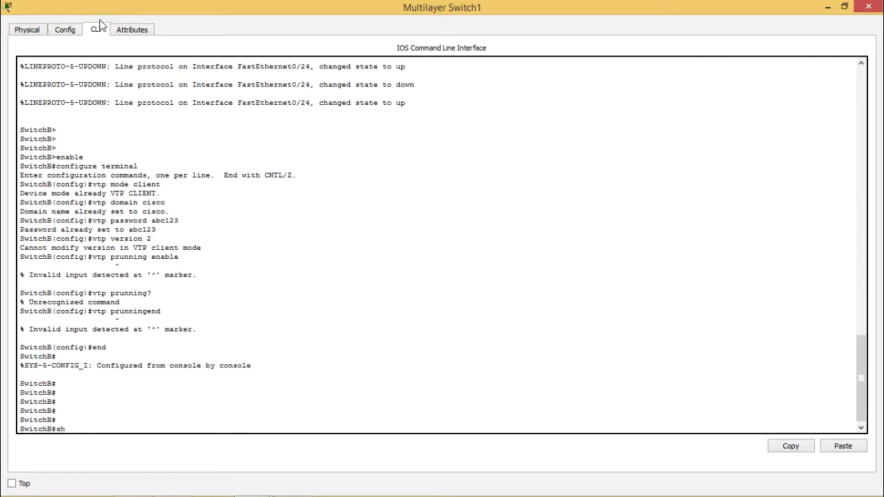
text(ow vtp status)
key(Return)
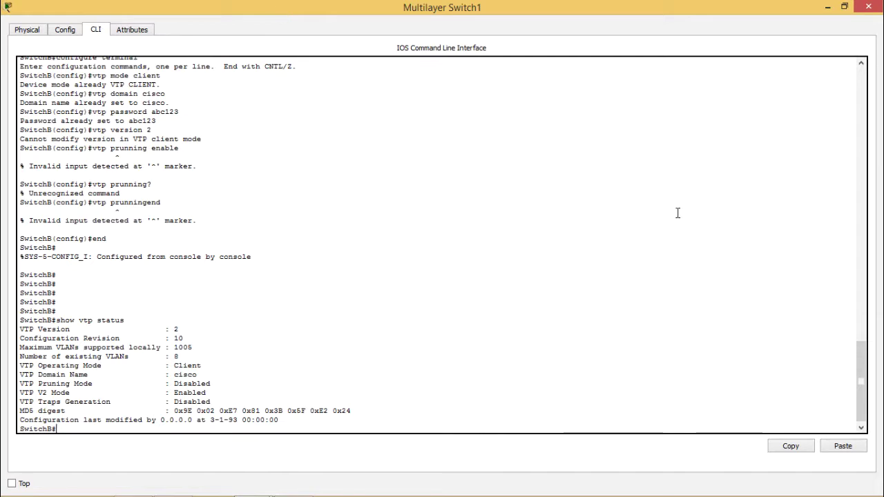
Close SwitchB's console and bring up Multilayer Switch0's CLI maximized.
click(868, 7)
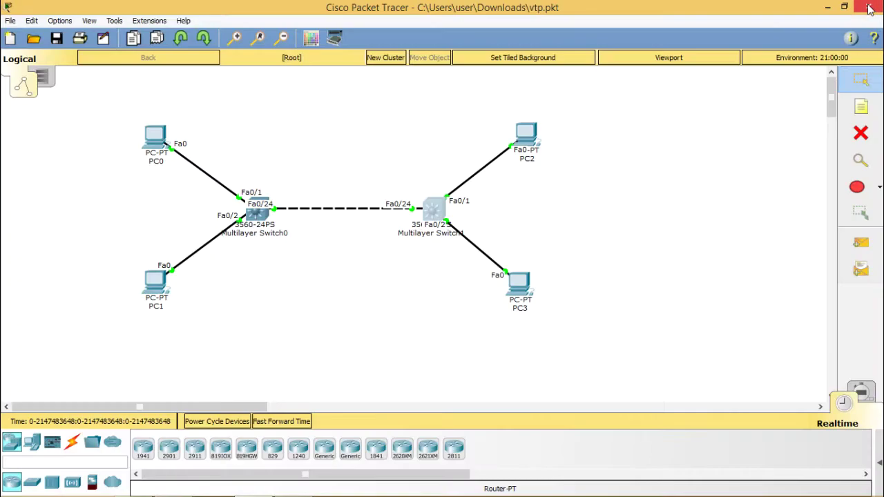
click(257, 215)
click(257, 216)
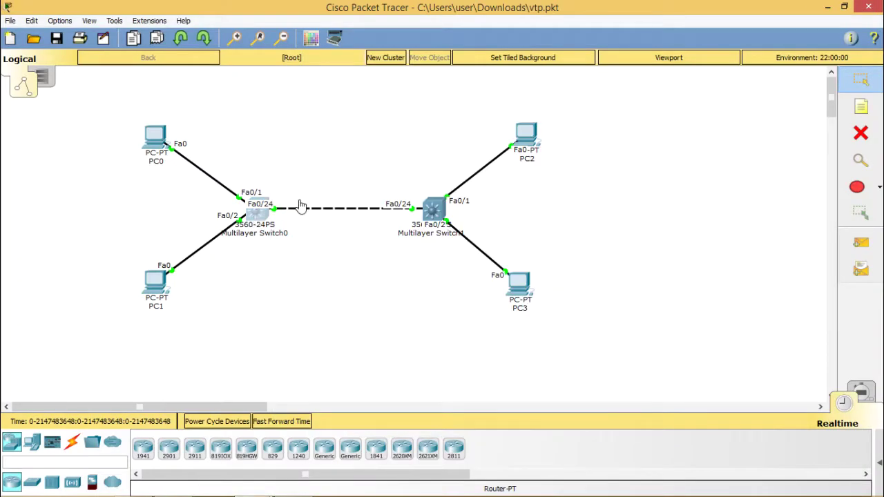
click(255, 218)
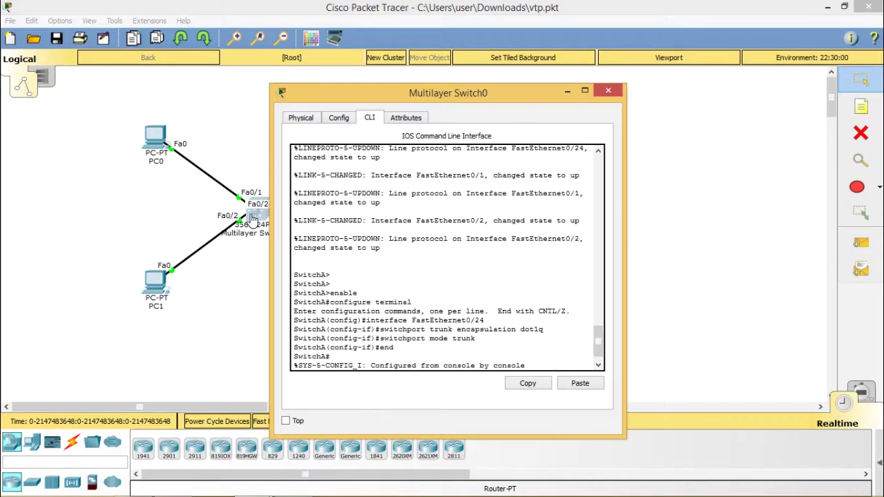
double_click(491, 89)
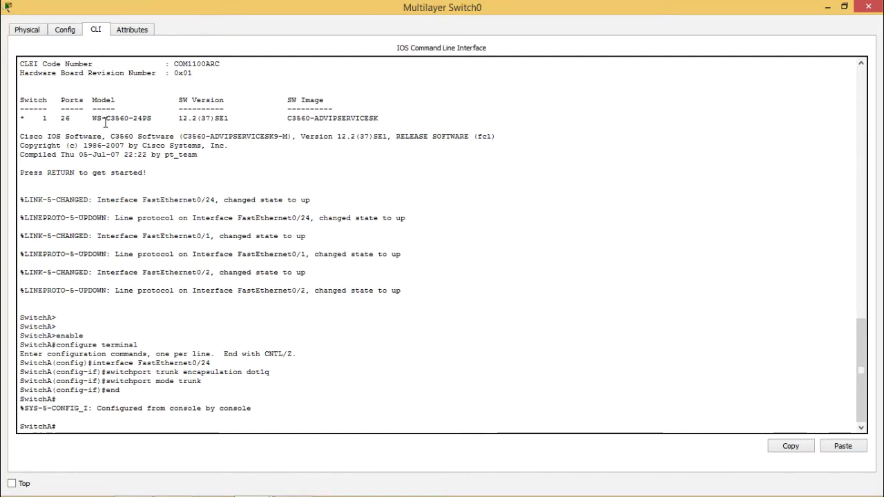
Run show vtp status on SwitchA and highlight its VTP Operating Mode: Server line.
text(show vtp)
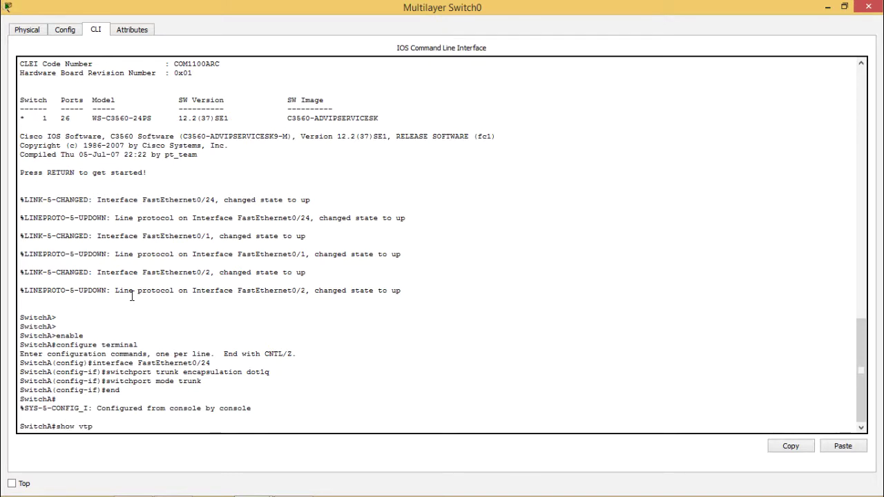
text( status)
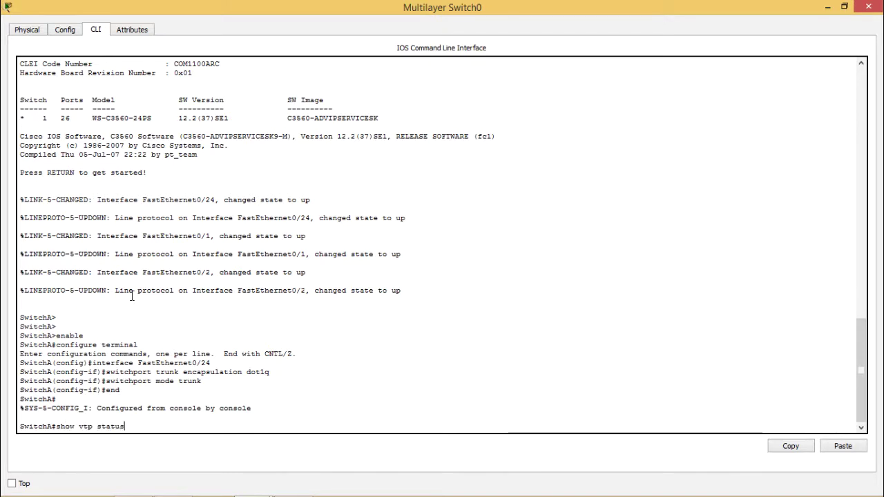
key(Return)
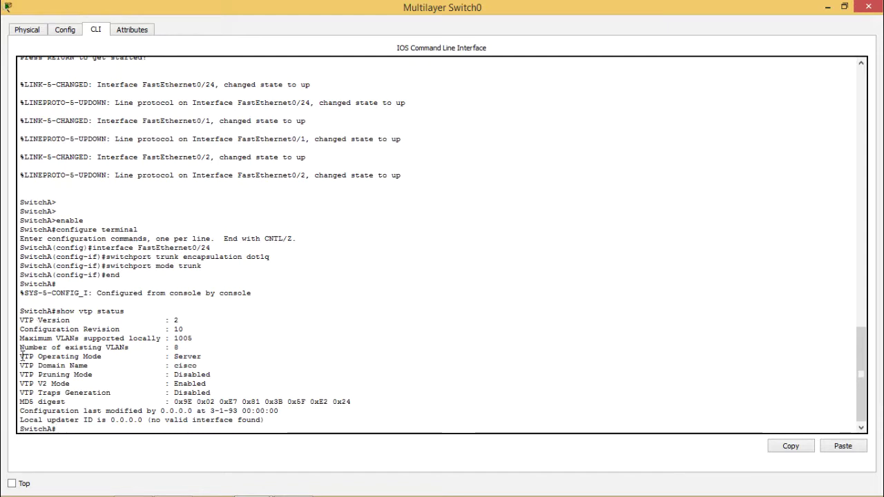
drag(20, 355, 217, 355)
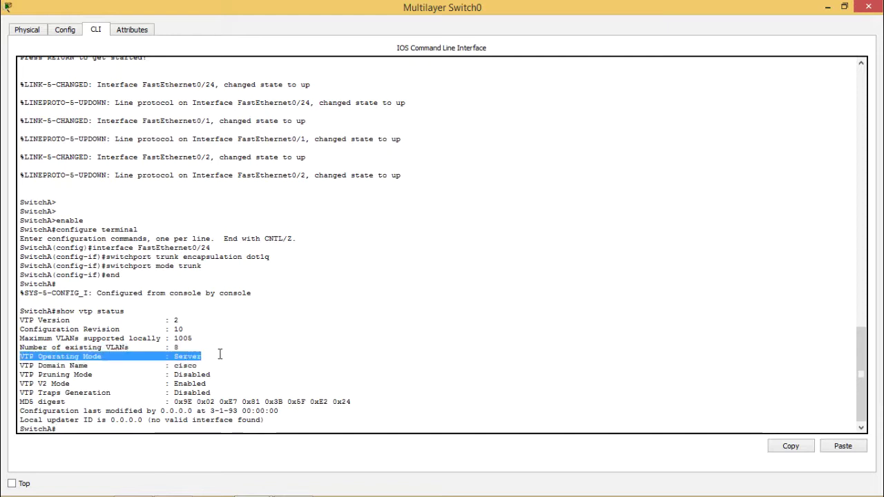